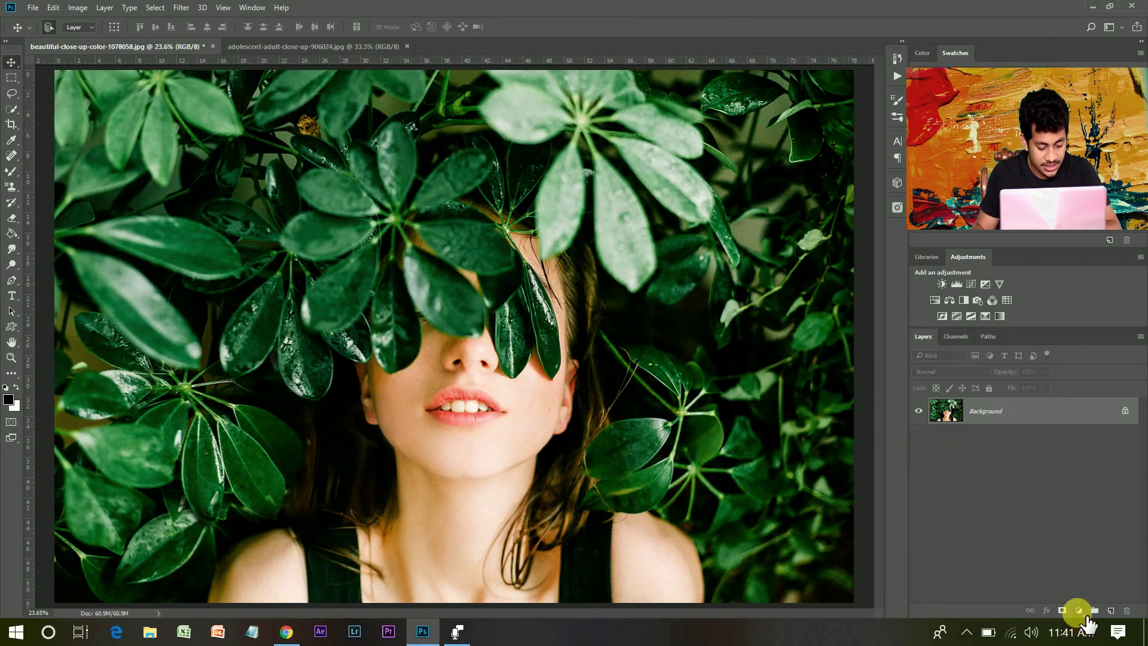
# Add a Hue/Saturation layer on the Greens with Hue +93, narrowing the green range slightly.
pyautogui.click(1078, 610)
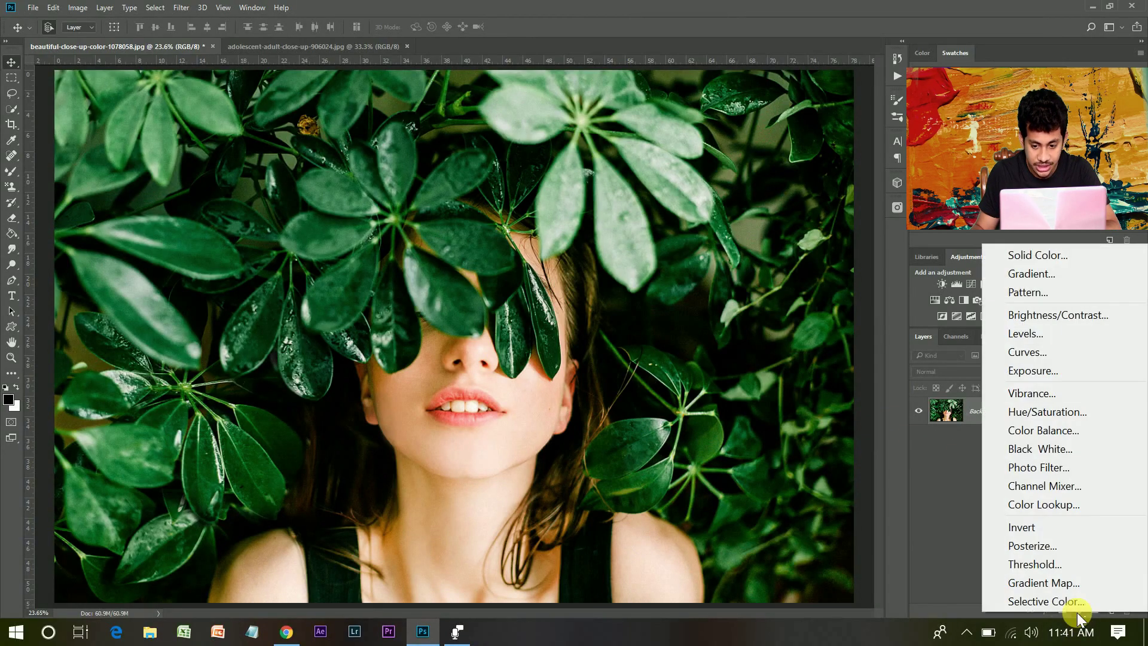
pyautogui.click(1035, 414)
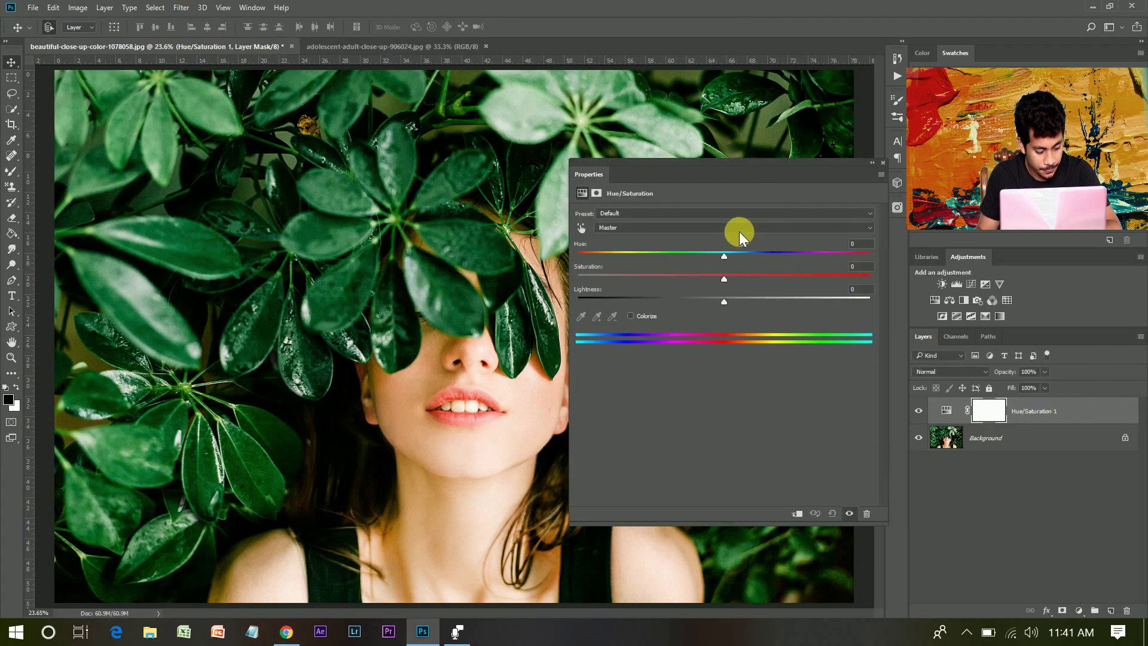
pyautogui.click(739, 231)
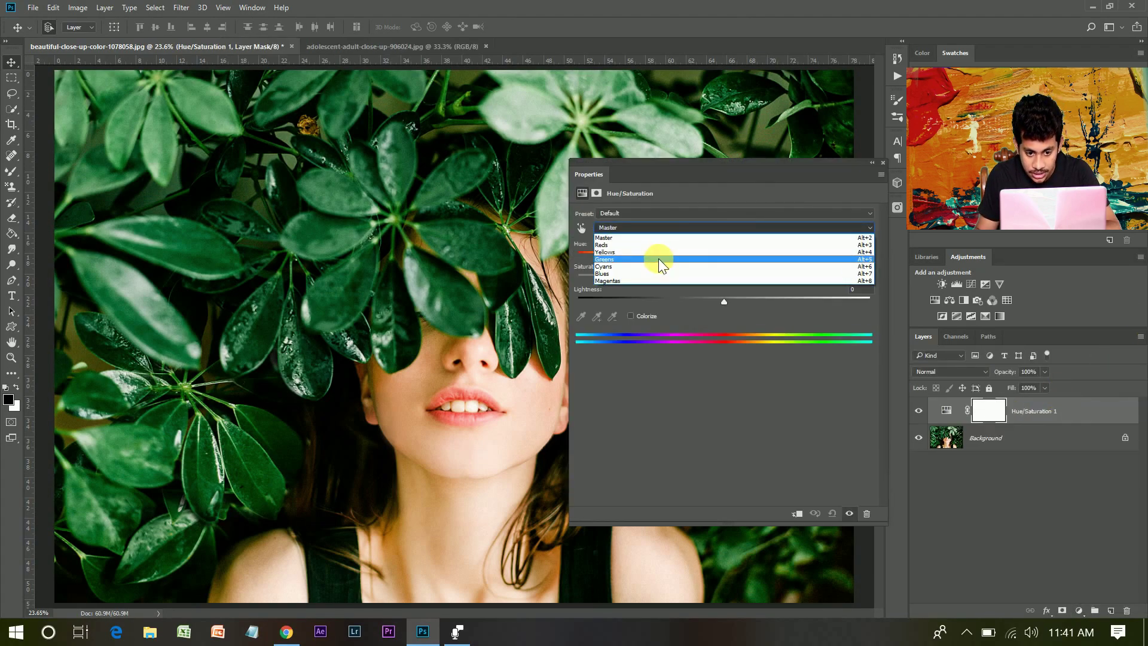
pyautogui.click(659, 260)
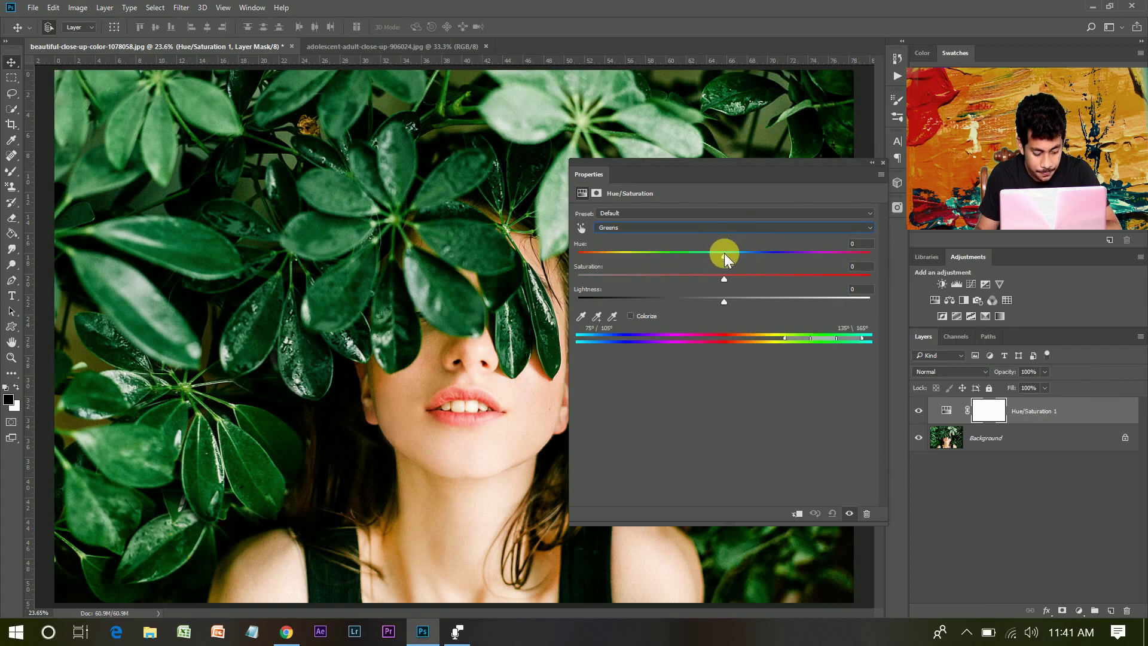
pyautogui.moveTo(724, 253); pyautogui.dragTo(816, 252)
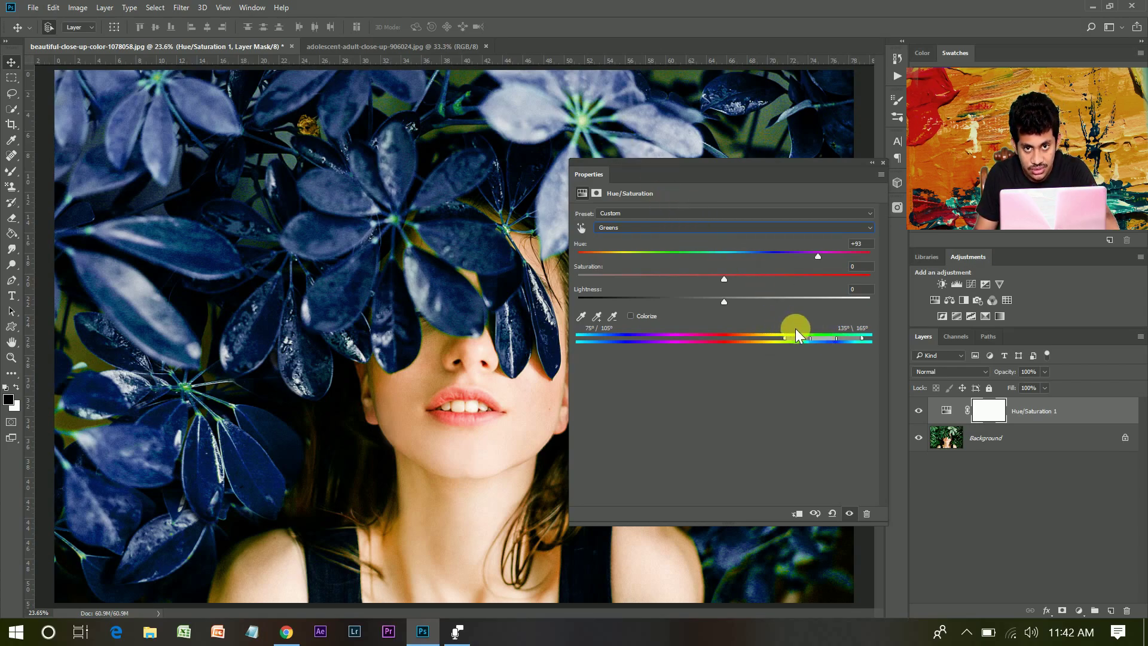
pyautogui.moveTo(809, 339); pyautogui.dragTo(809, 339)
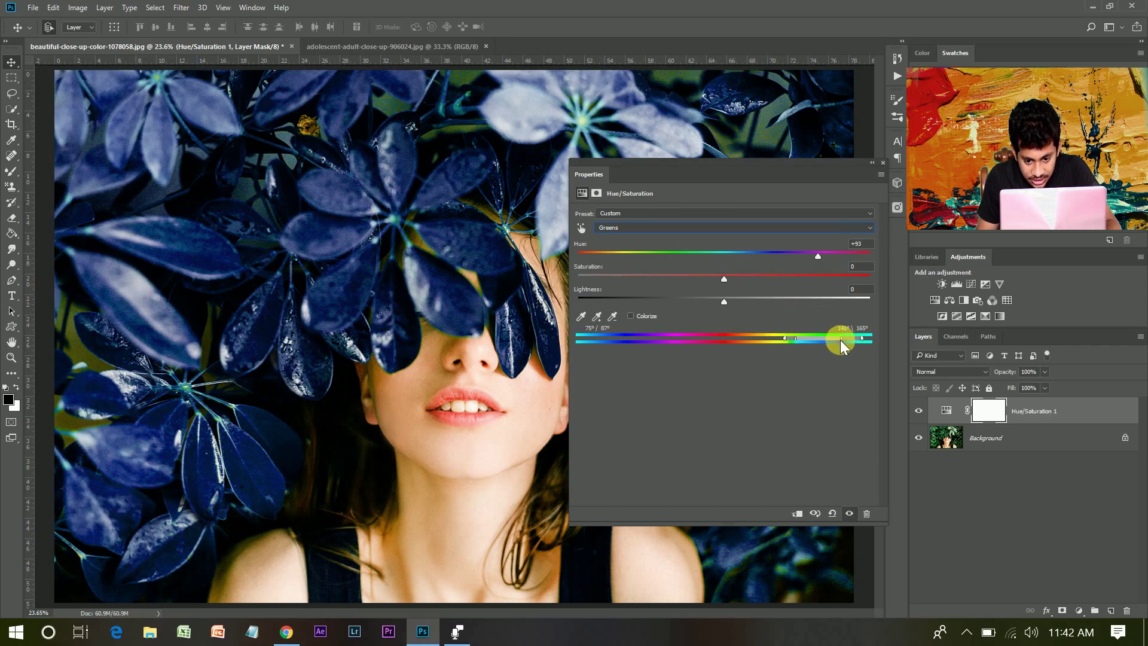
pyautogui.moveTo(841, 339); pyautogui.dragTo(849, 339)
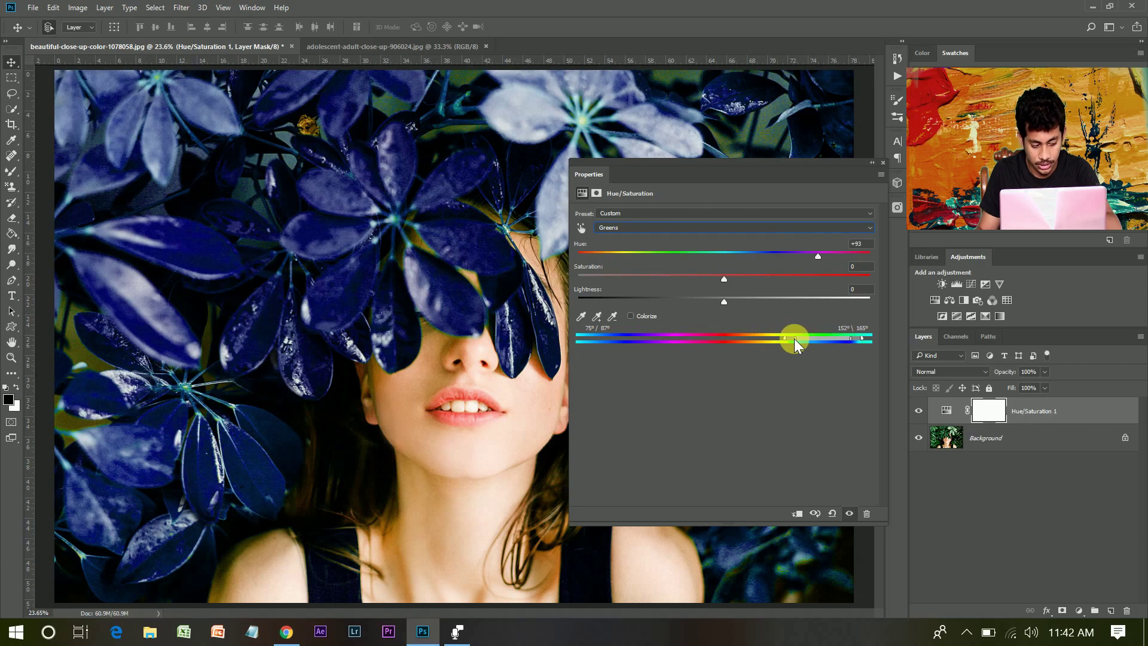
# Set the Greens adjustment to hue 5, saturation -55 and lightness -35.
pyautogui.moveTo(794, 338); pyautogui.dragTo(792, 339)
pyautogui.click(855, 244)
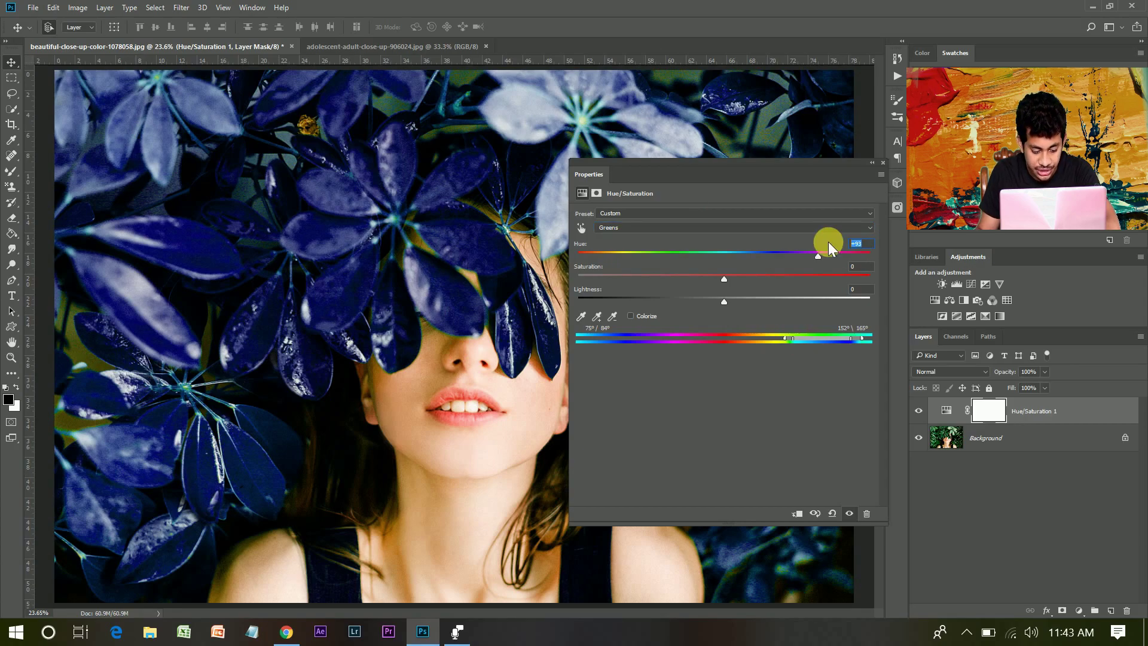
pyautogui.write('5')
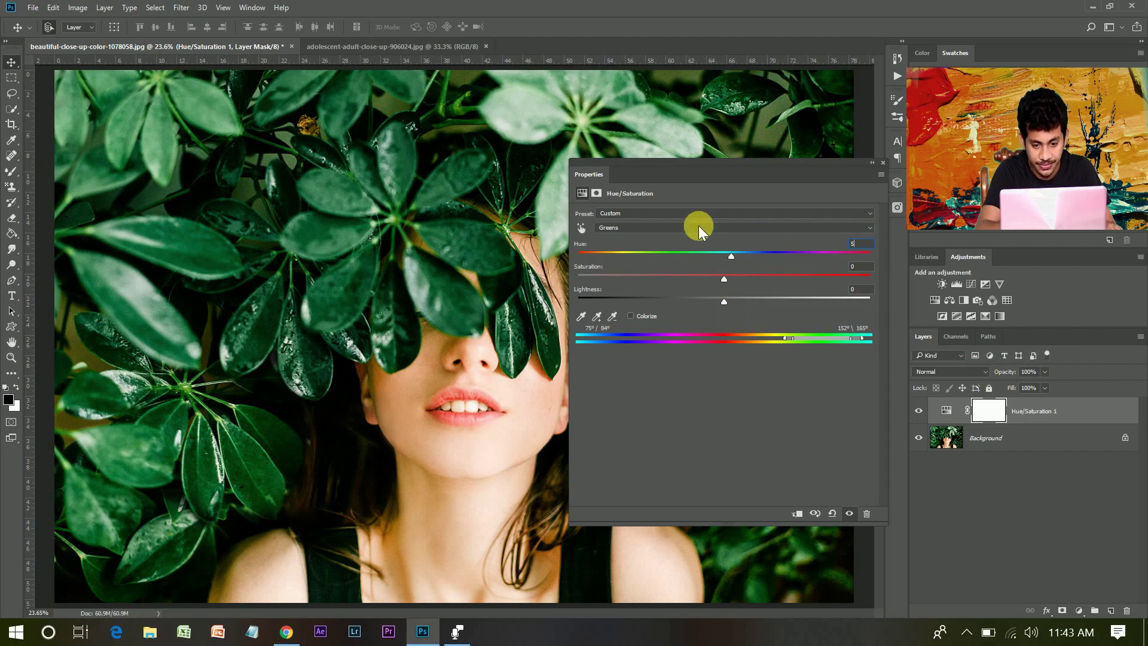
pyautogui.click(681, 277)
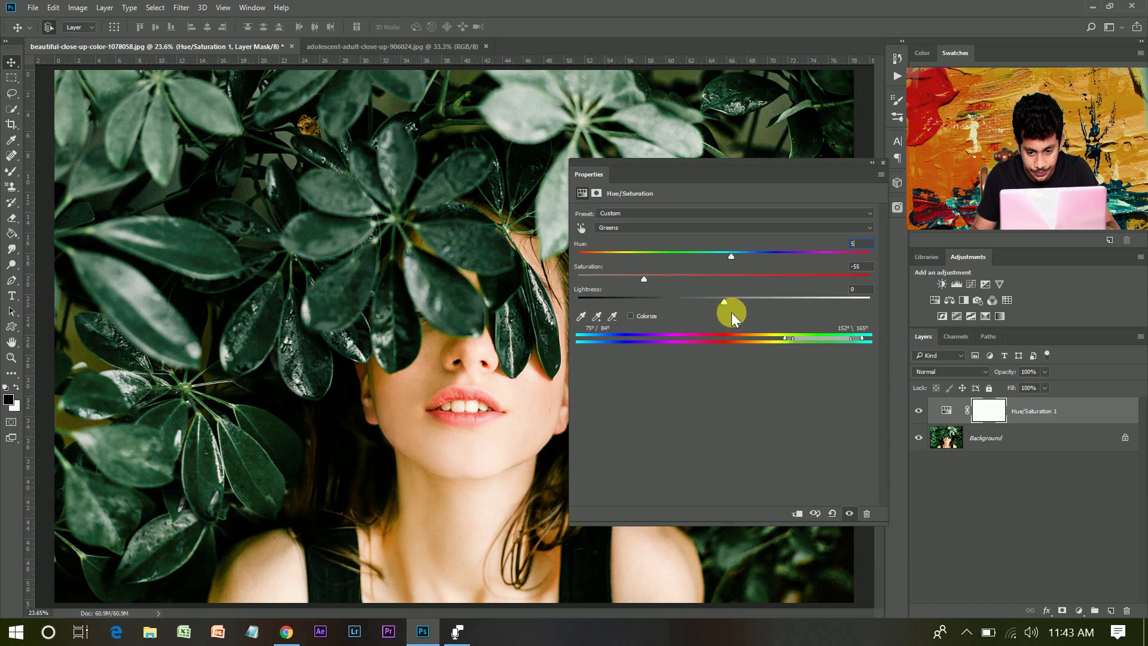
pyautogui.click(700, 298)
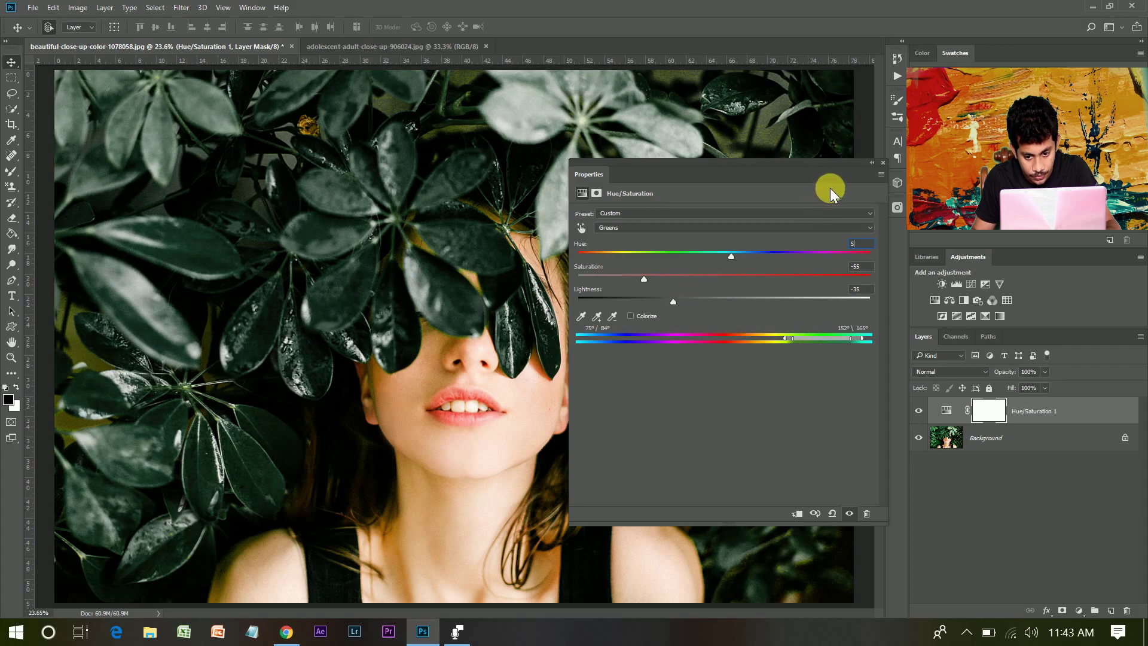
# Toggle the Hue/Saturation layer off and on to compare the before and after.
pyautogui.click(883, 162)
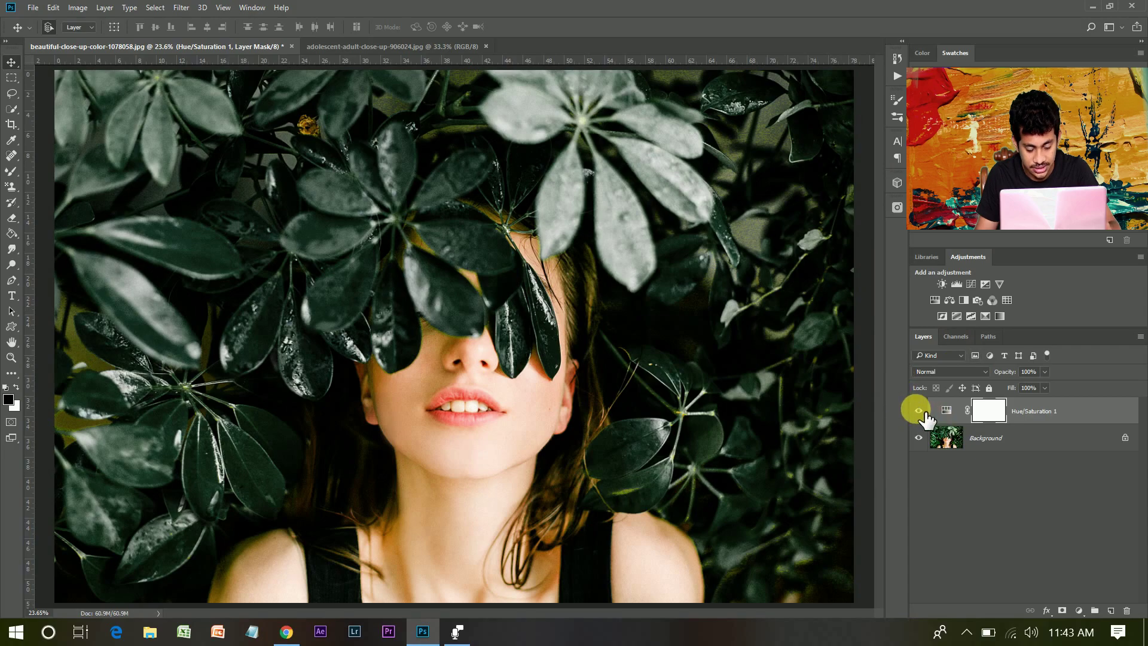
pyautogui.click(920, 411)
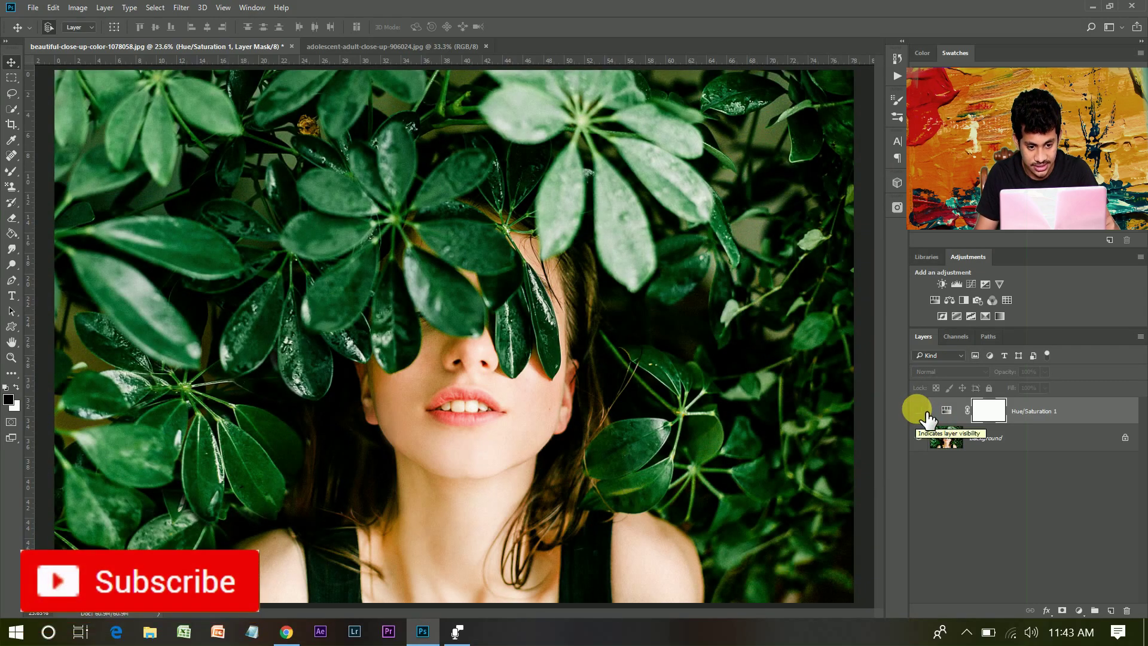
pyautogui.click(919, 411)
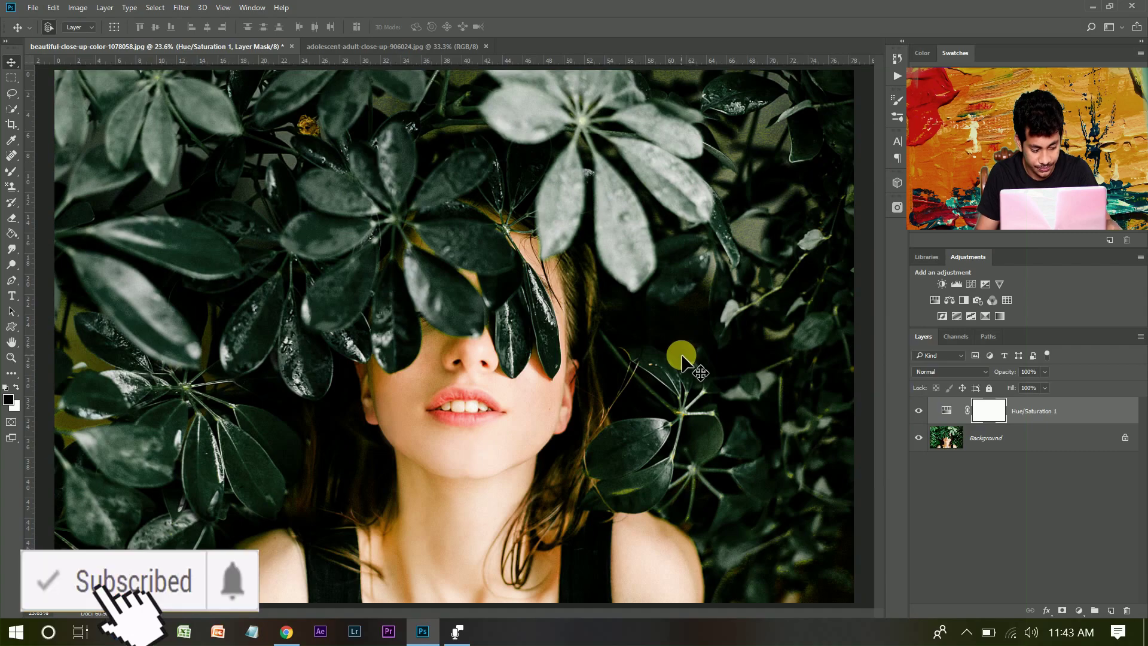
pyautogui.click(946, 410)
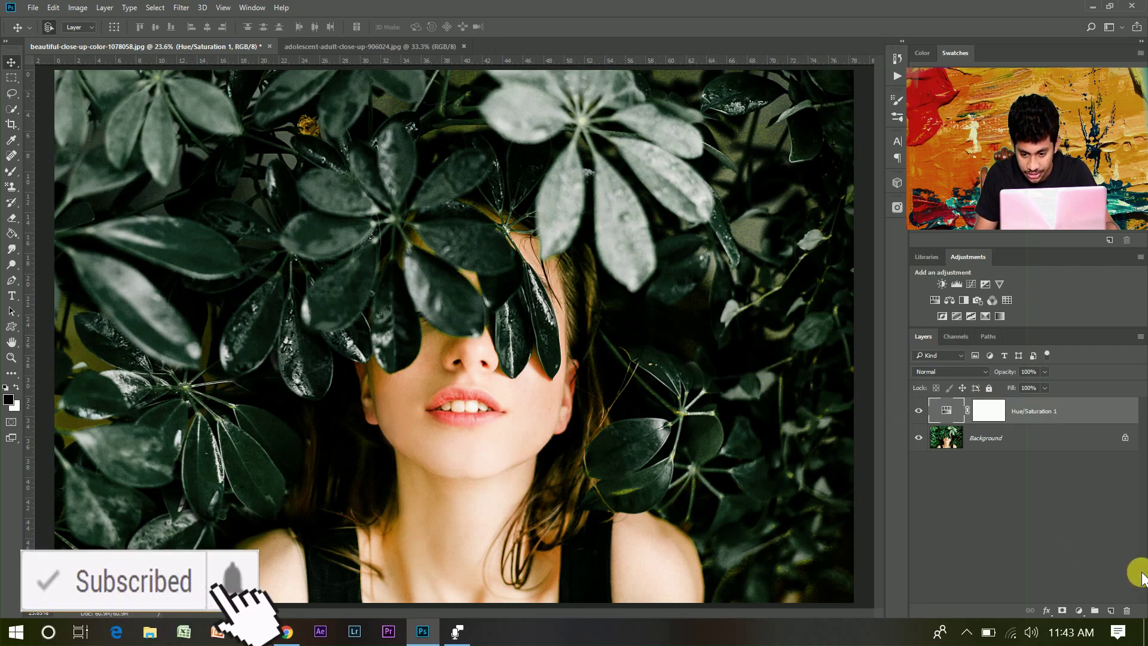
# Add a Color Lookup adjustment layer using the FoggyNight.3DL preset.
pyautogui.click(1080, 610)
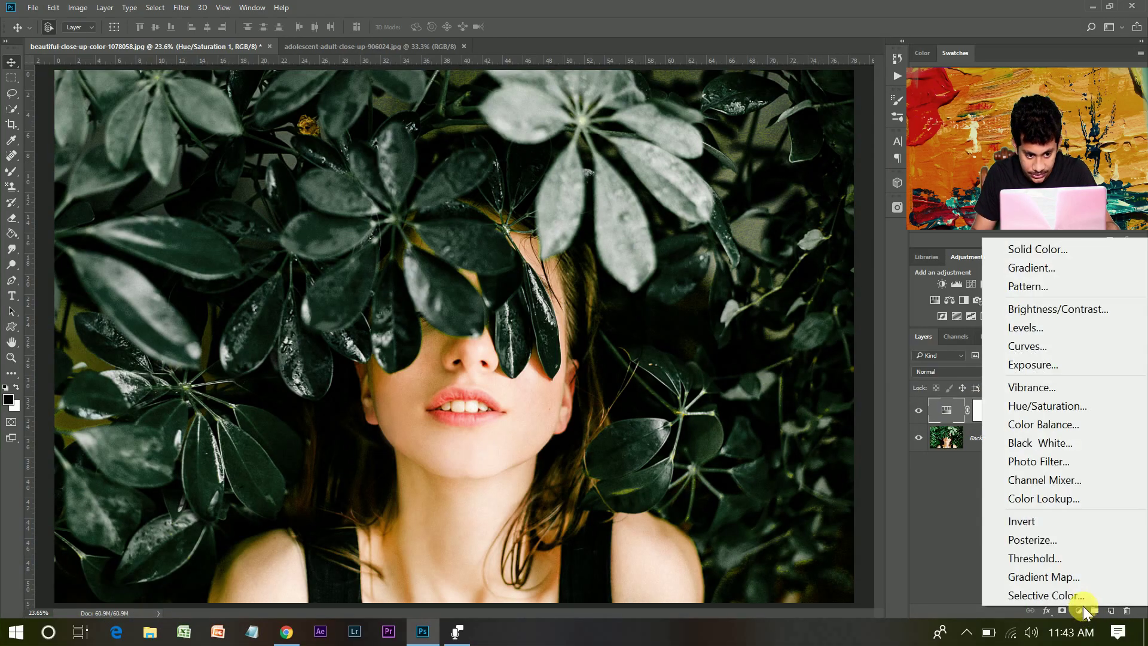
pyautogui.click(1067, 500)
pyautogui.moveTo(426, 180); pyautogui.dragTo(769, 197)
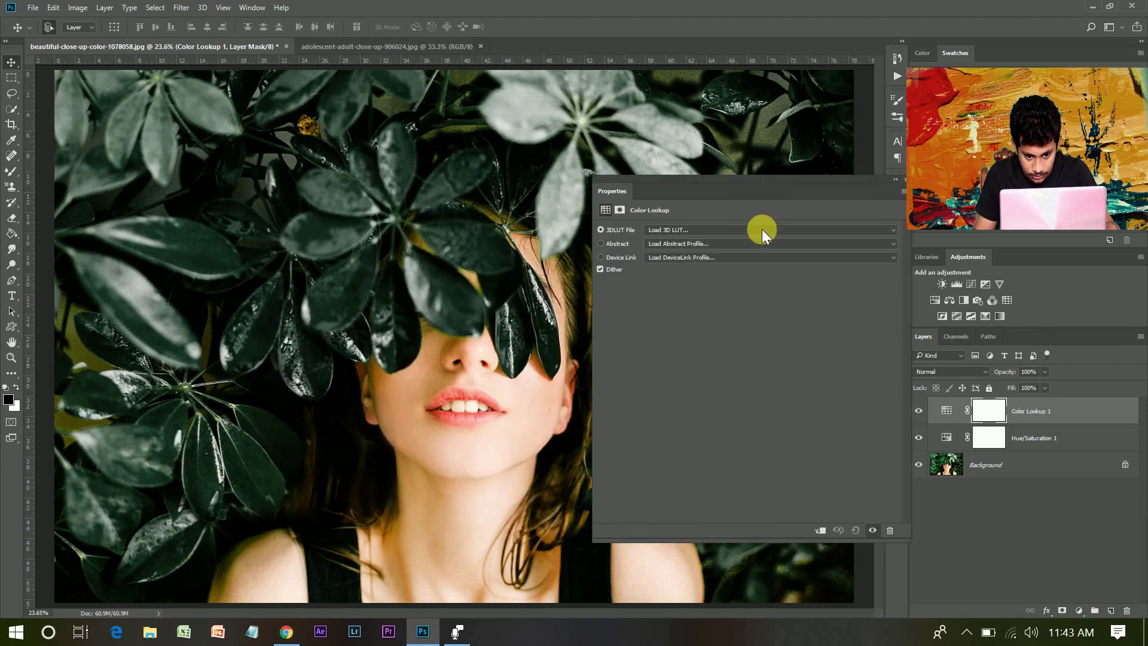
pyautogui.click(716, 230)
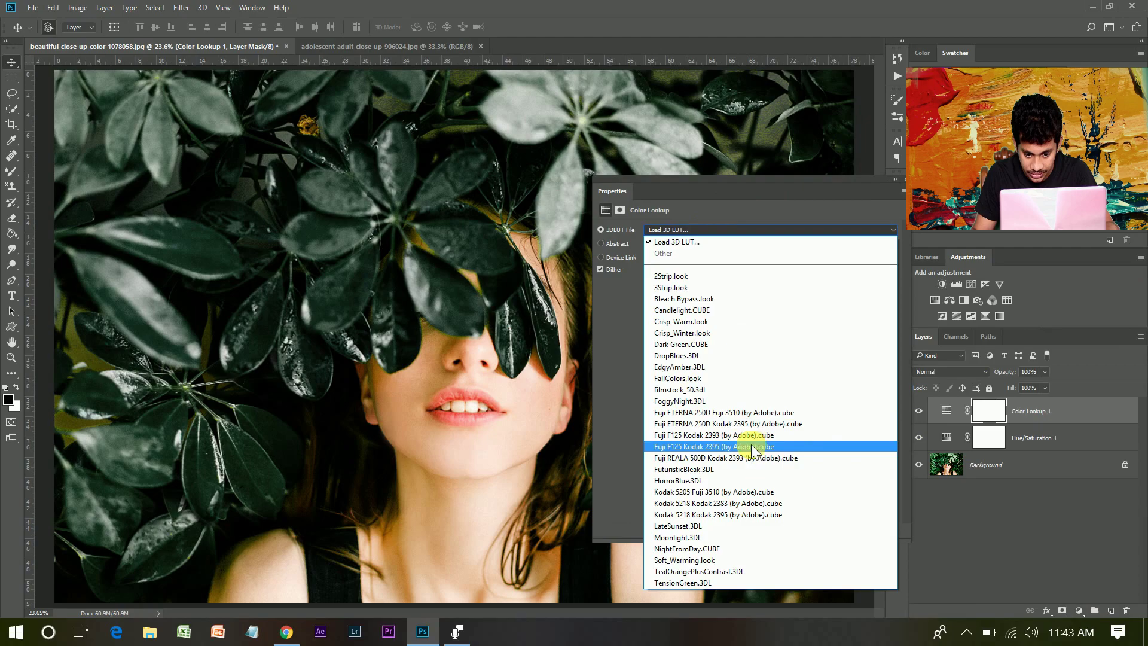
pyautogui.click(721, 401)
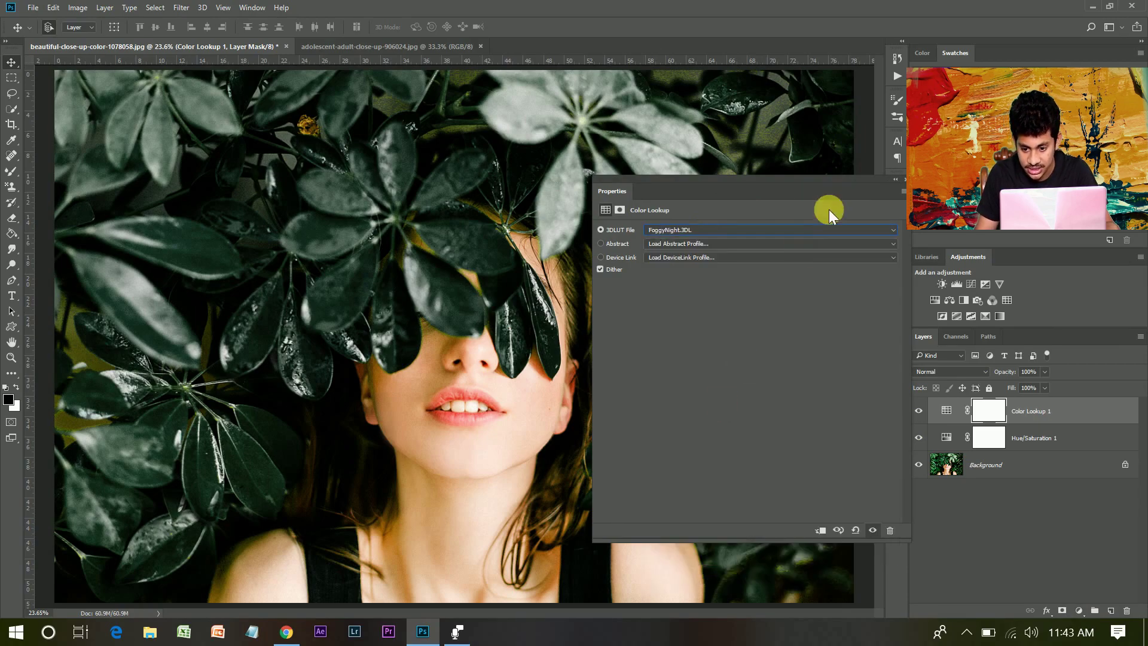
pyautogui.click(899, 189)
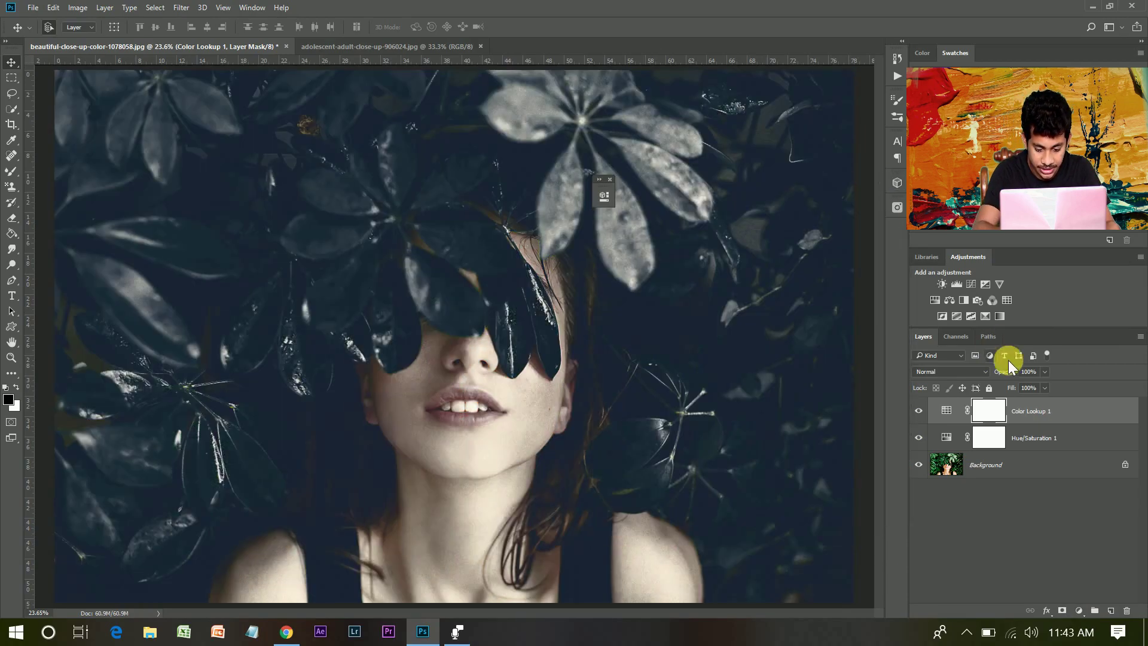
# Set the Color Lookup layer's opacity to 40% and toggle it to compare.
pyautogui.click(1029, 372)
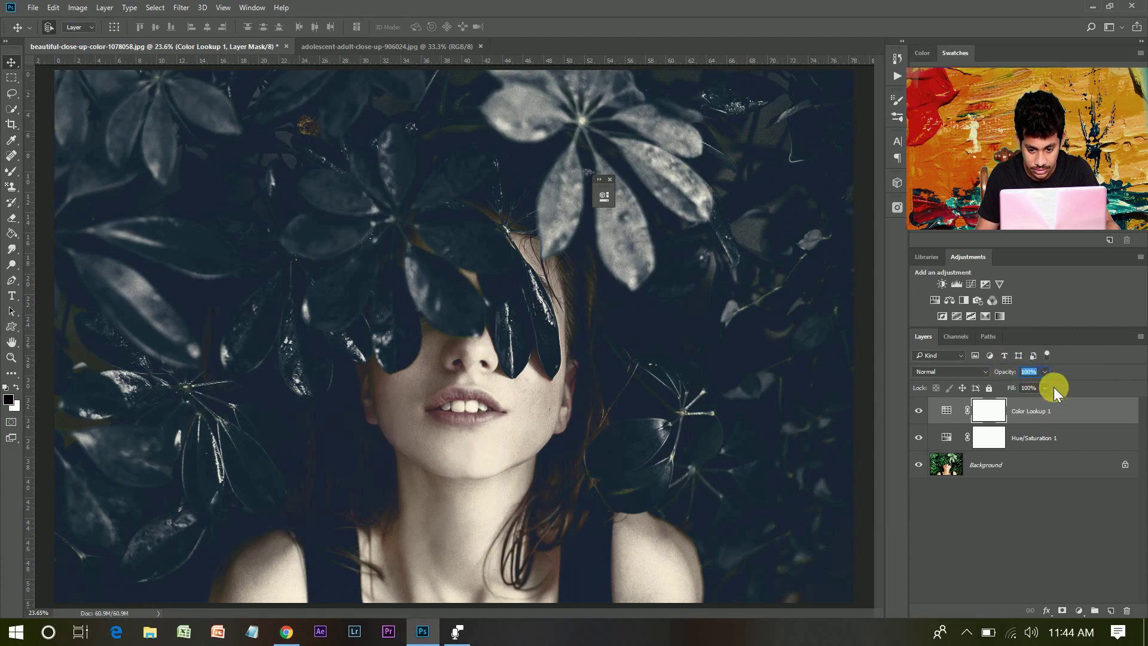
pyautogui.write('40')
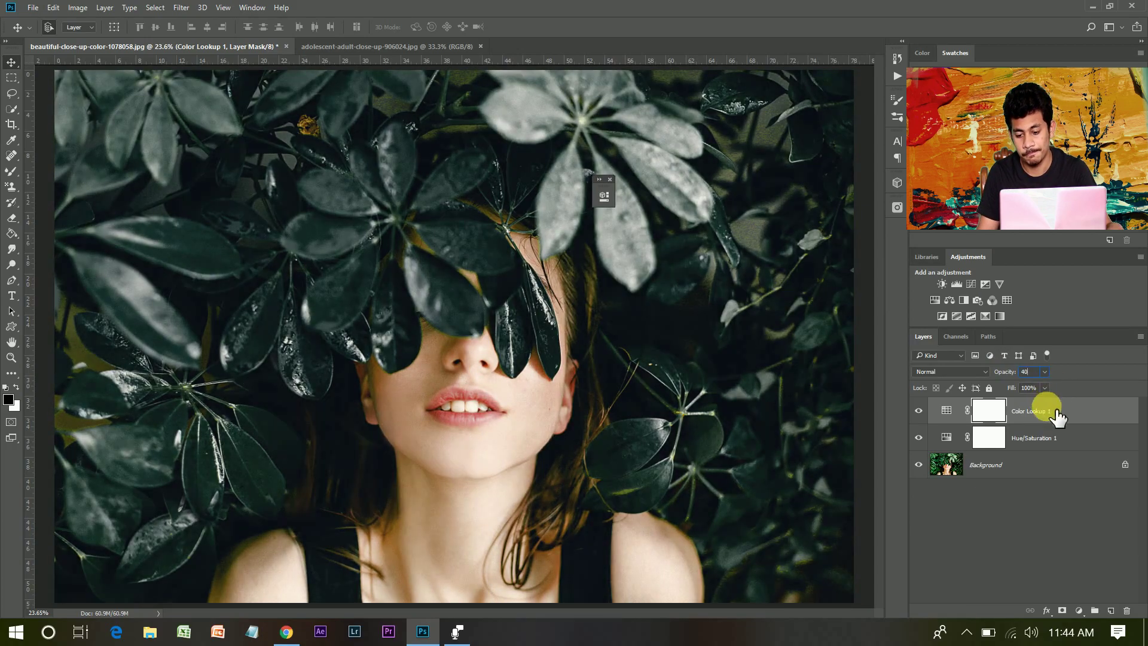
pyautogui.click(946, 410)
pyautogui.click(919, 411)
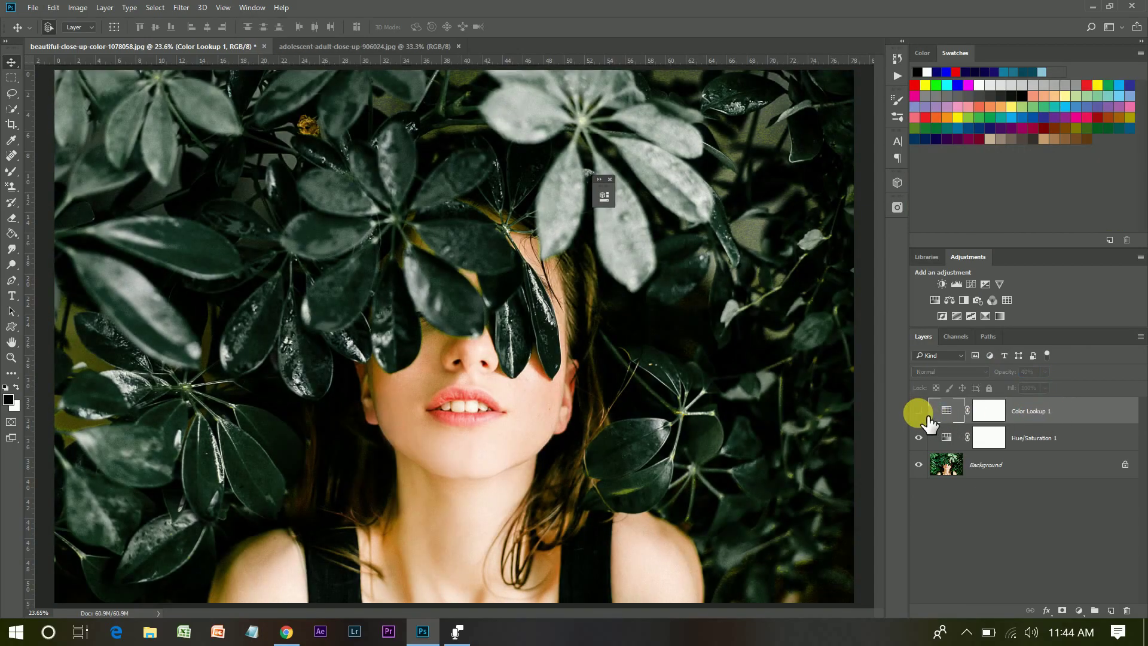
pyautogui.click(919, 411)
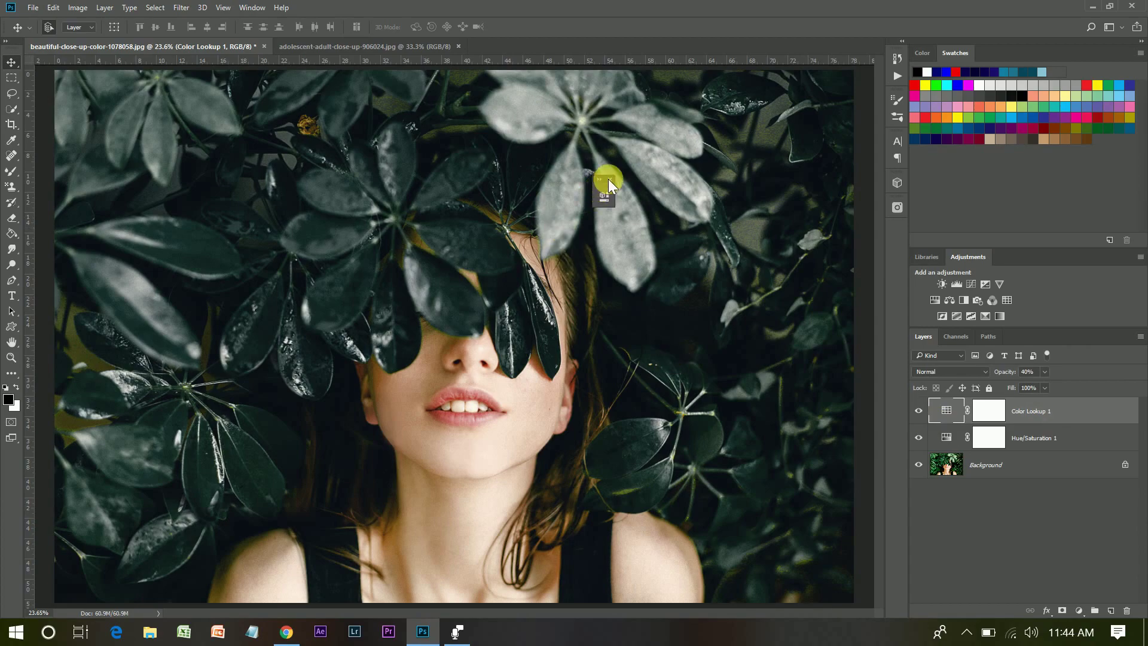
# Add an Exposure layer at the top with Offset +0.0074, then compare the adjustments.
pyautogui.click(989, 411)
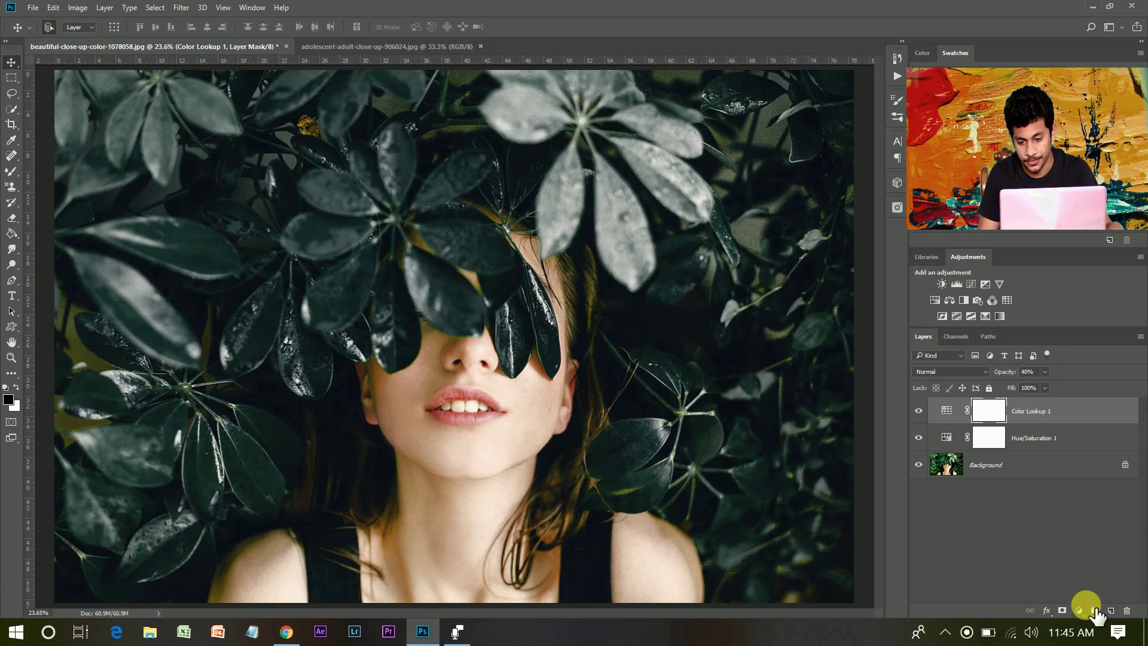
pyautogui.click(1080, 609)
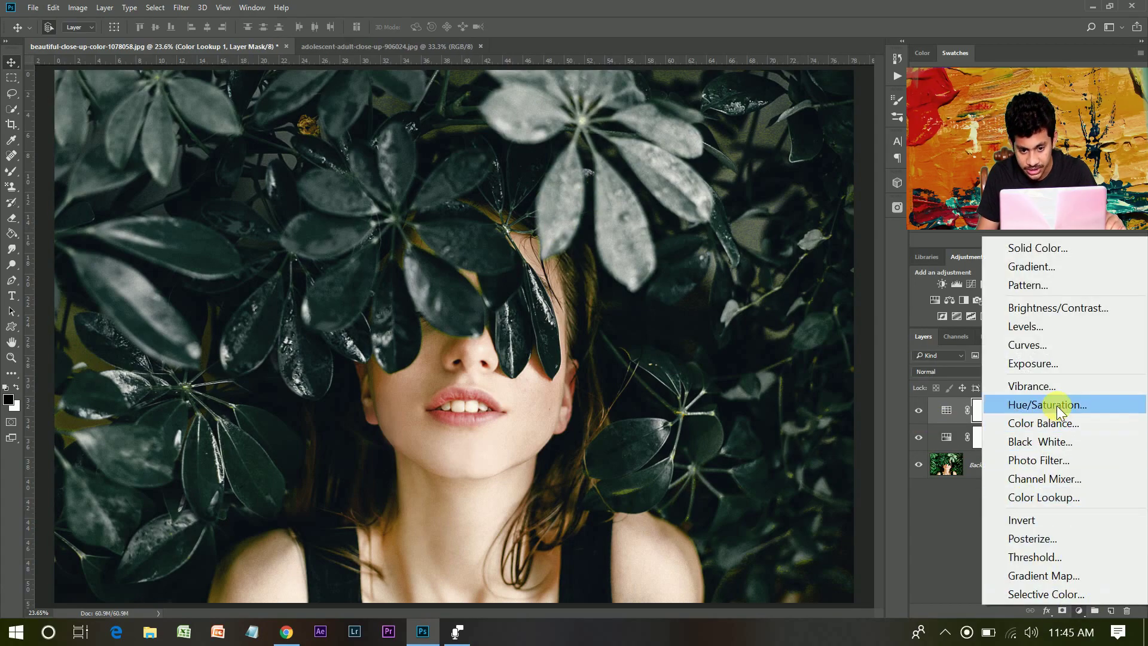
pyautogui.click(1045, 365)
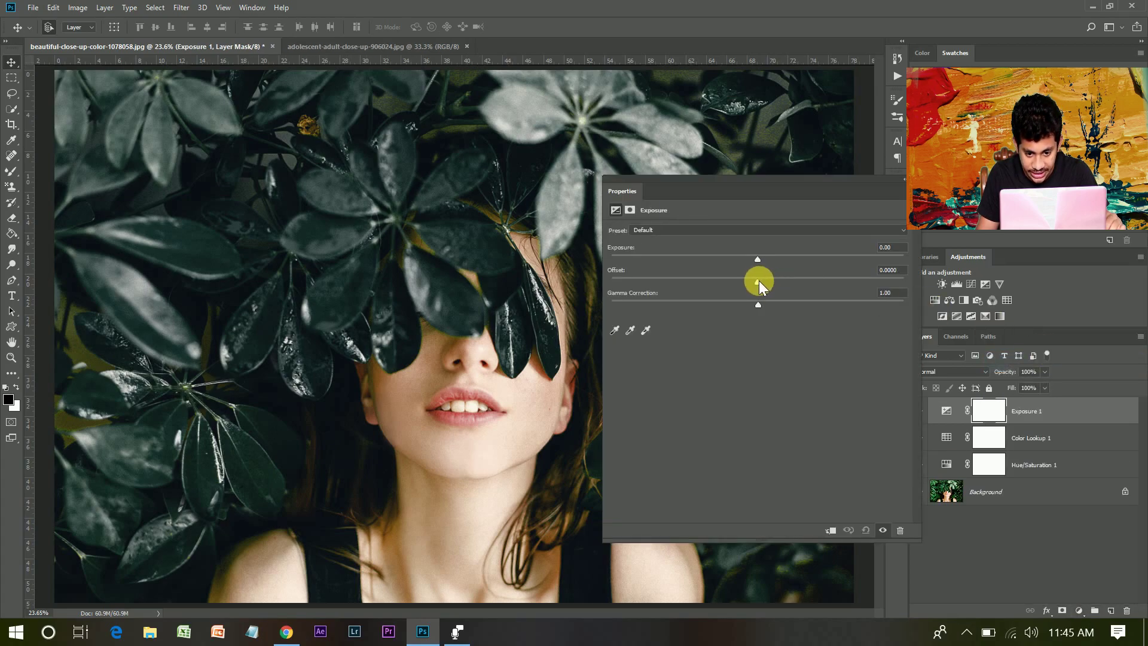
pyautogui.moveTo(758, 281); pyautogui.dragTo(762, 281)
pyautogui.click(897, 268)
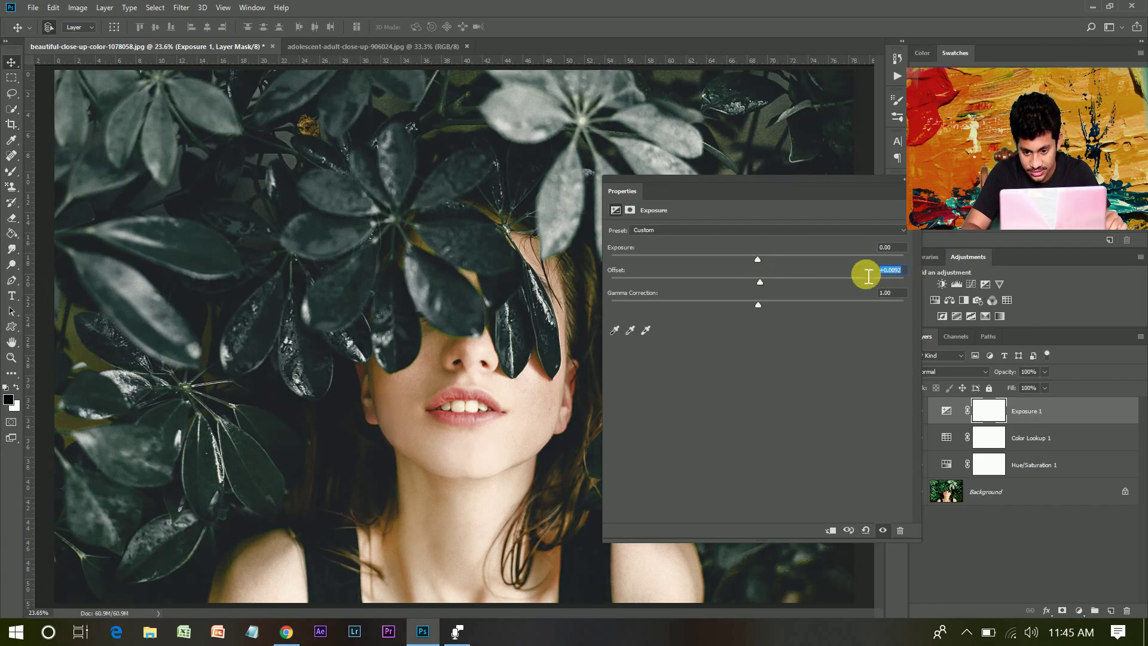
pyautogui.press('Down')
pyautogui.press('Down')
pyautogui.press('Down')
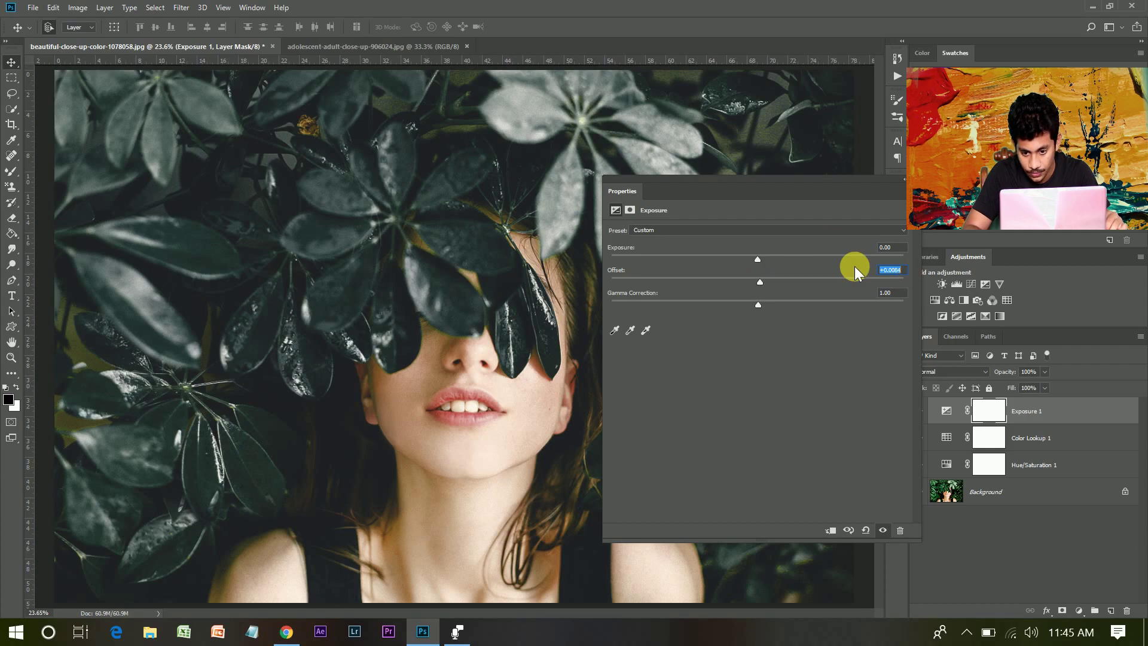
pyautogui.press('Down')
pyautogui.press('Down')
pyautogui.press('Down')
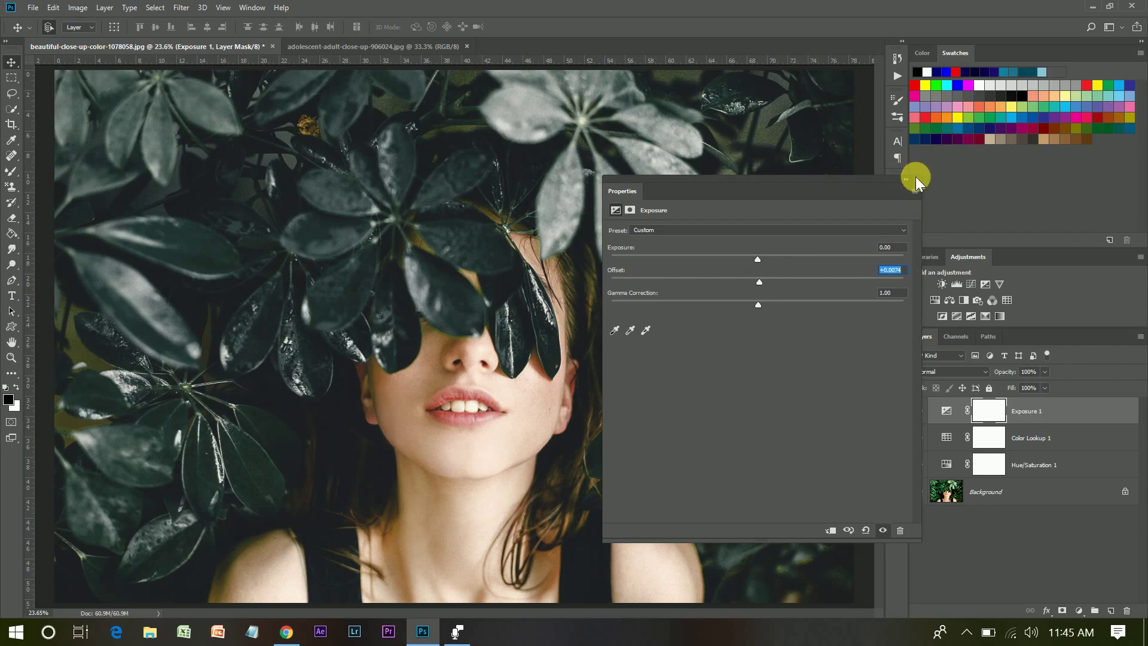
pyautogui.click(916, 177)
pyautogui.moveTo(916, 411)
pyautogui.mouseDown()
pyautogui.moveTo(930, 464)
pyautogui.moveTo(926, 412)
pyautogui.mouseUp()
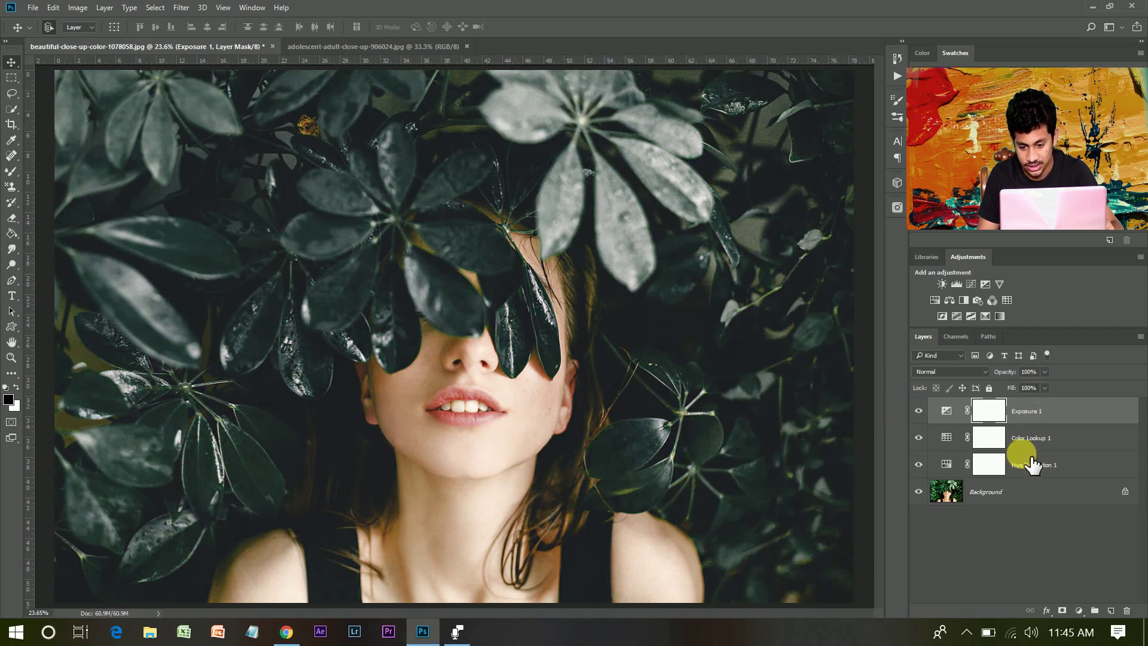
# Toggle all three adjustment layers off and back on to compare with the original colours.
pyautogui.click(921, 465)
pyautogui.moveTo(926, 431); pyautogui.dragTo(916, 411)
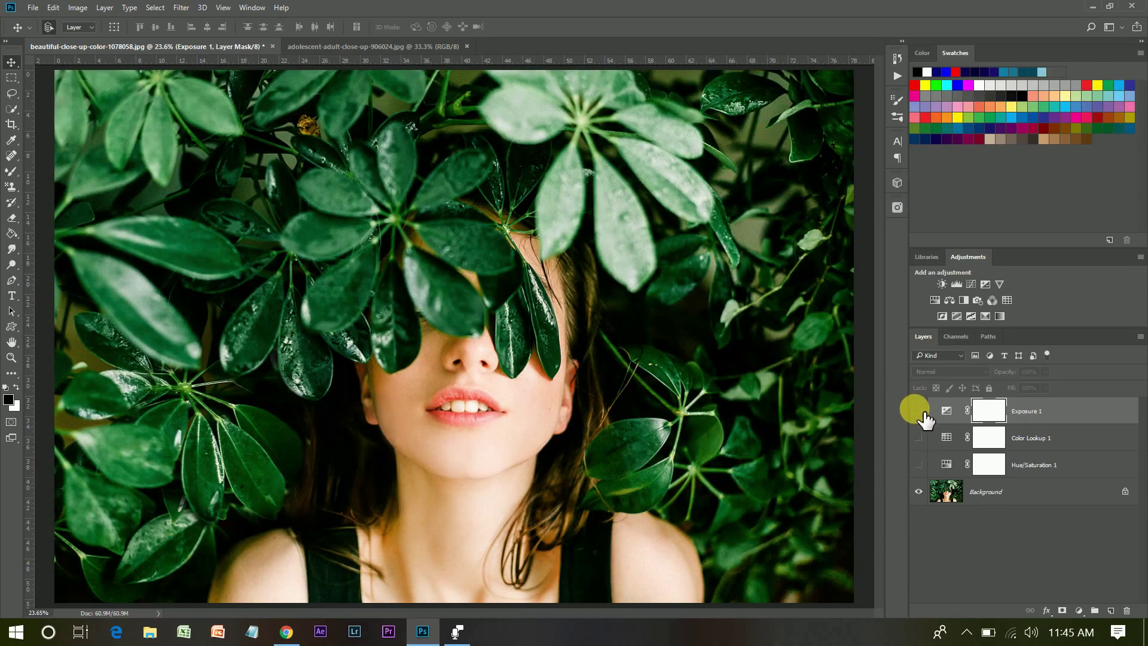
pyautogui.moveTo(920, 412); pyautogui.dragTo(919, 465)
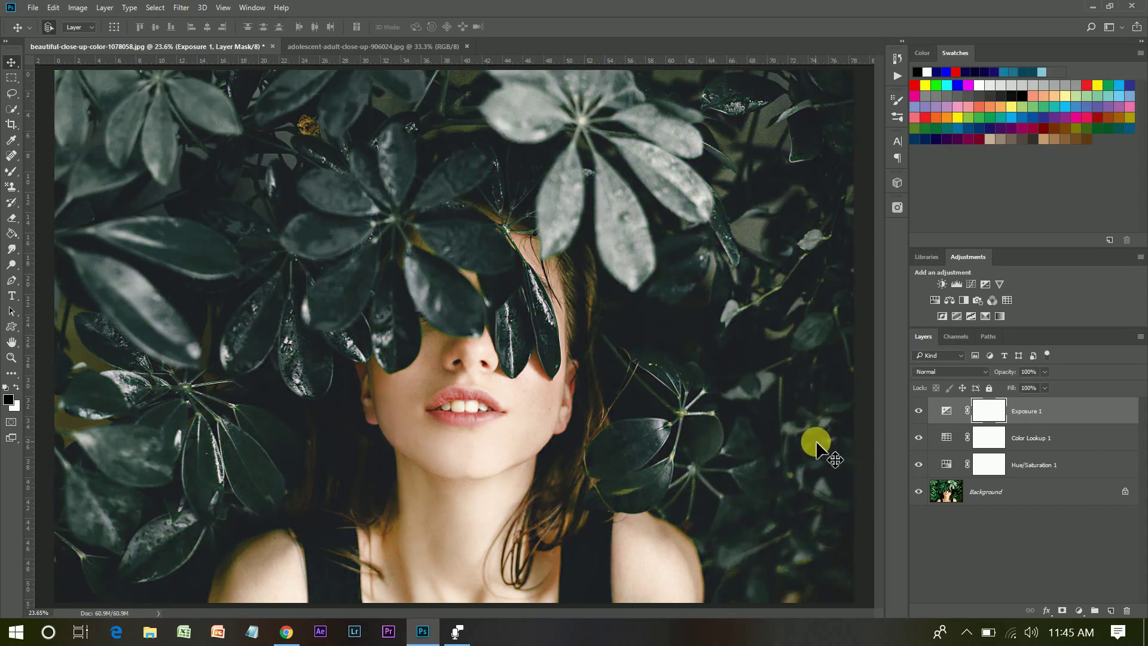
# Group the Exposure, Color Lookup and Hue/Saturation layers with Ctrl+G and compare the group.
pyautogui.keyDown('shift'); pyautogui.click(1064, 469); pyautogui.keyUp('shift')
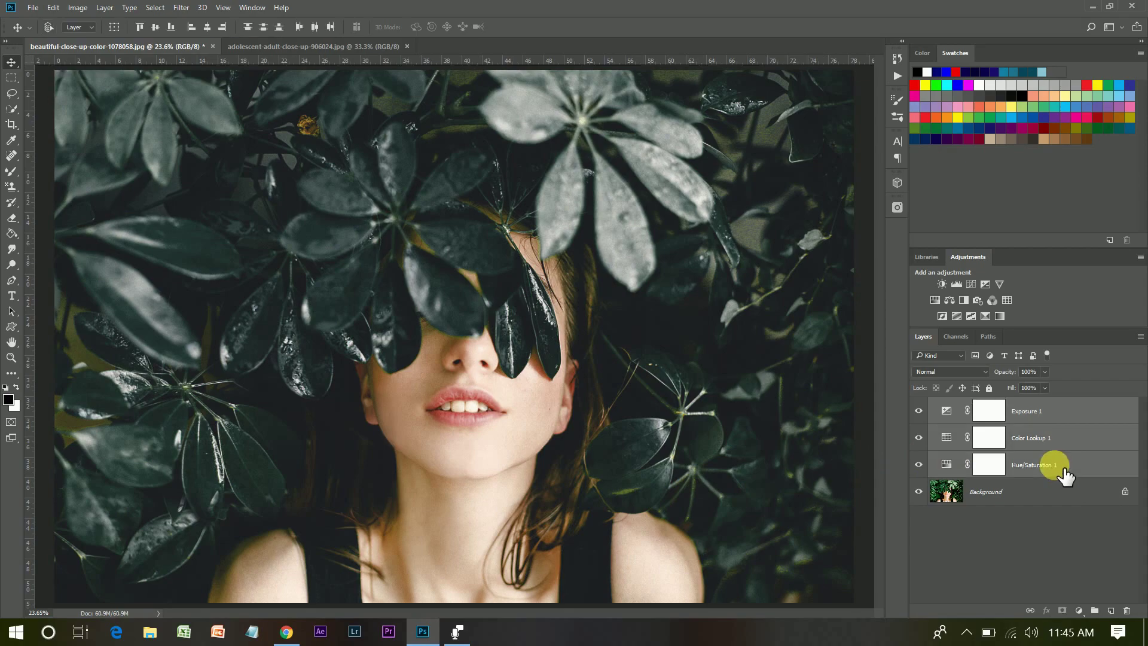
pyautogui.hotkey('ctrl', 'g')
pyautogui.click(919, 405)
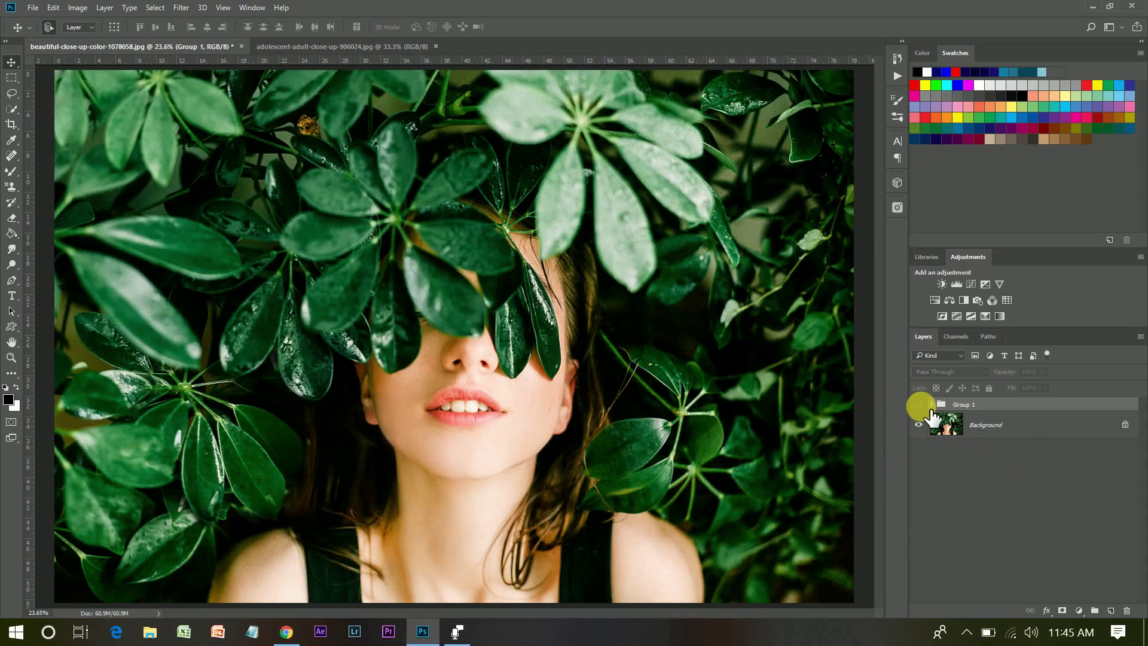
pyautogui.click(919, 405)
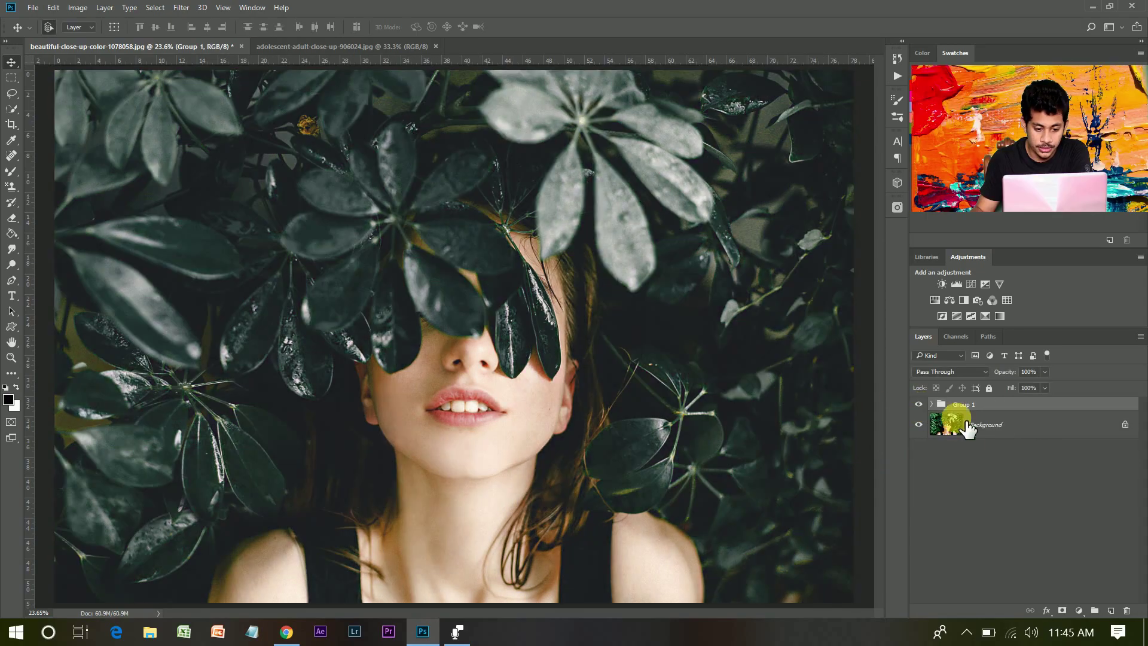
# In the second photo, add a Color Lookup layer using Dark Green.CUBE.
pyautogui.click(388, 48)
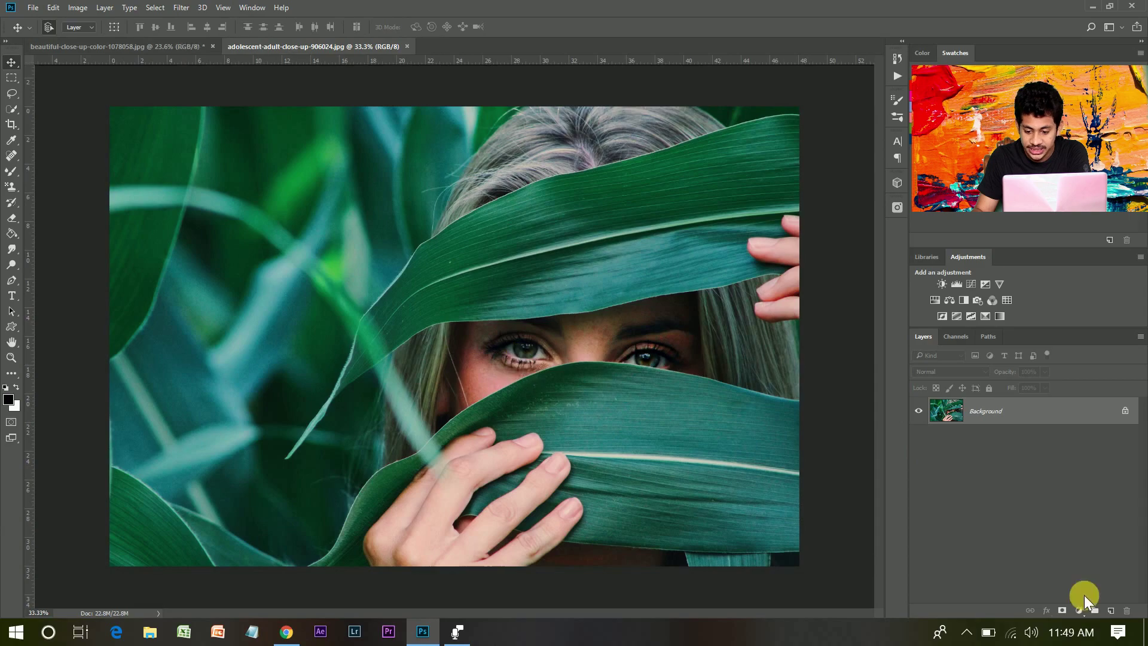
pyautogui.click(1078, 611)
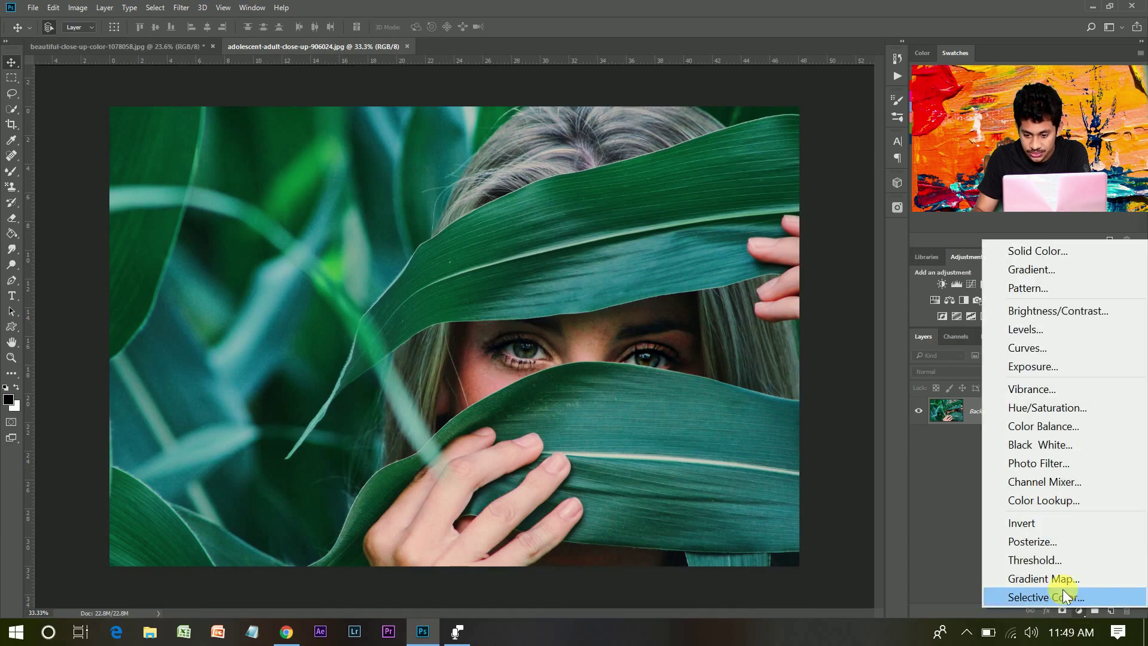
pyautogui.click(1073, 506)
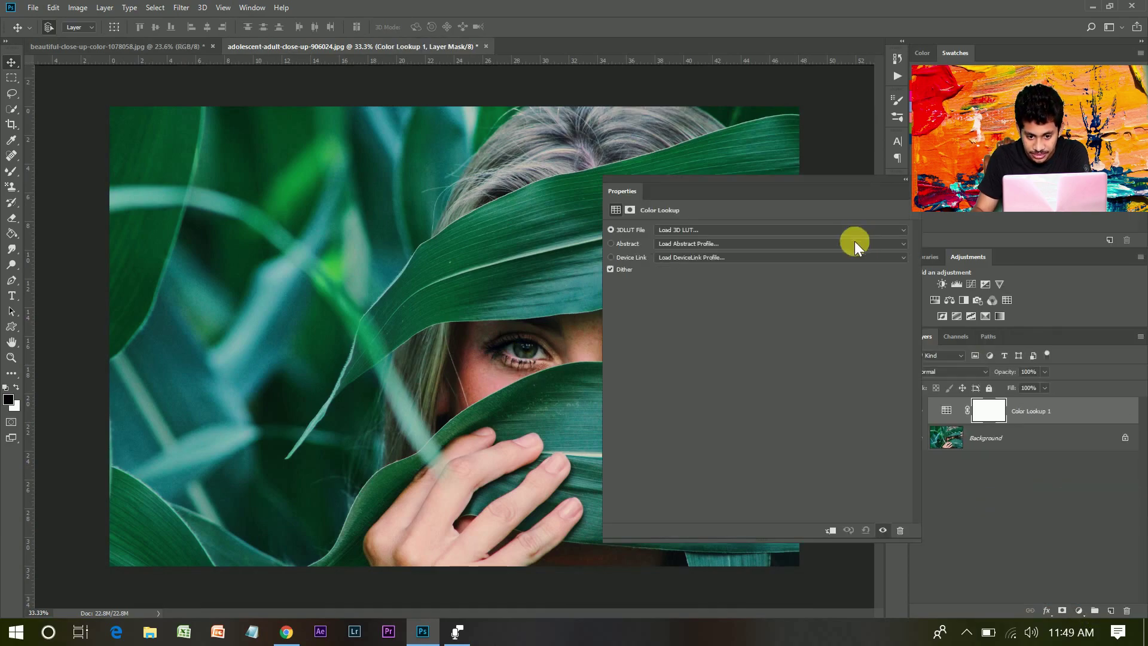
pyautogui.click(825, 231)
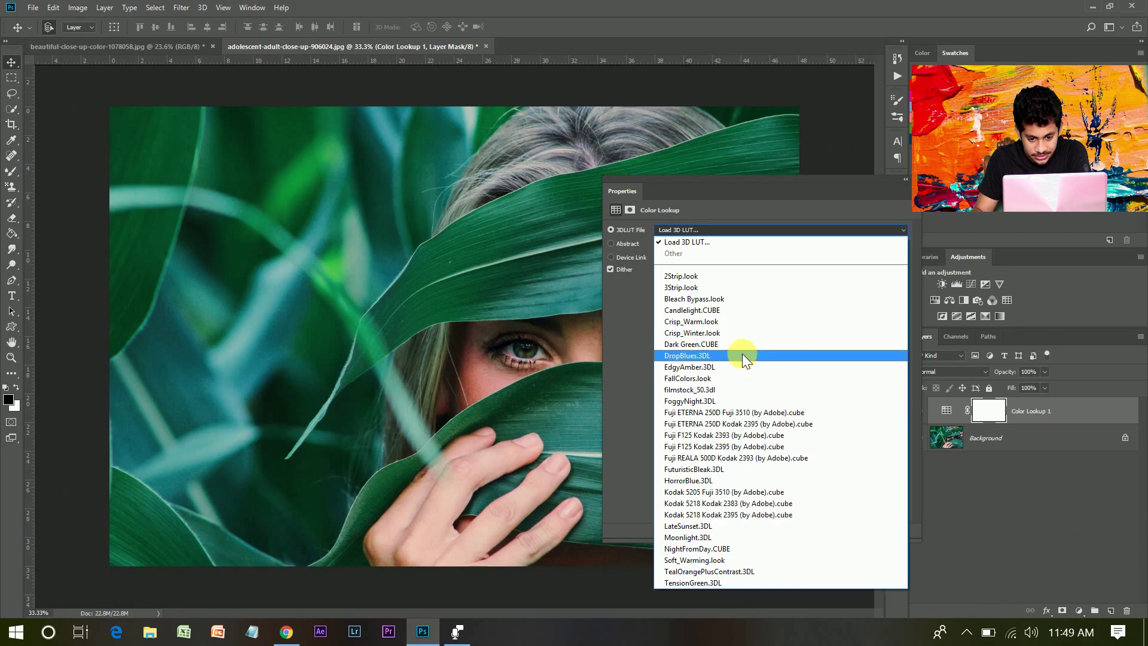
pyautogui.click(705, 346)
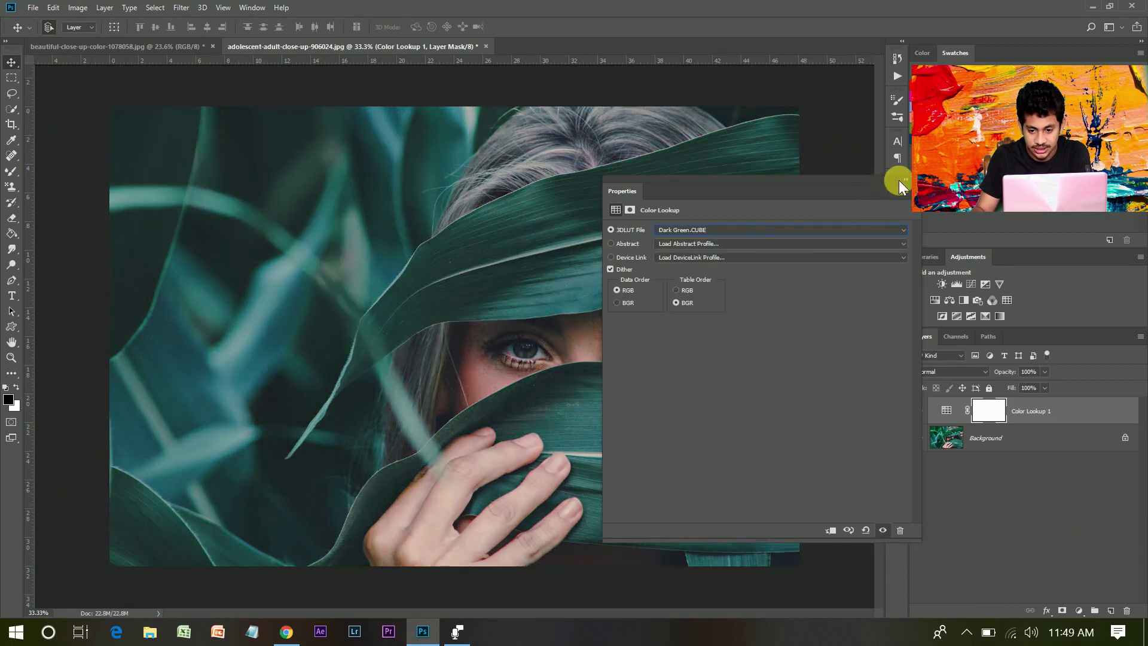
pyautogui.click(904, 180)
# Toggle the Dark Green grading off and on to compare, then fit the photo to the window.
pyautogui.click(919, 410)
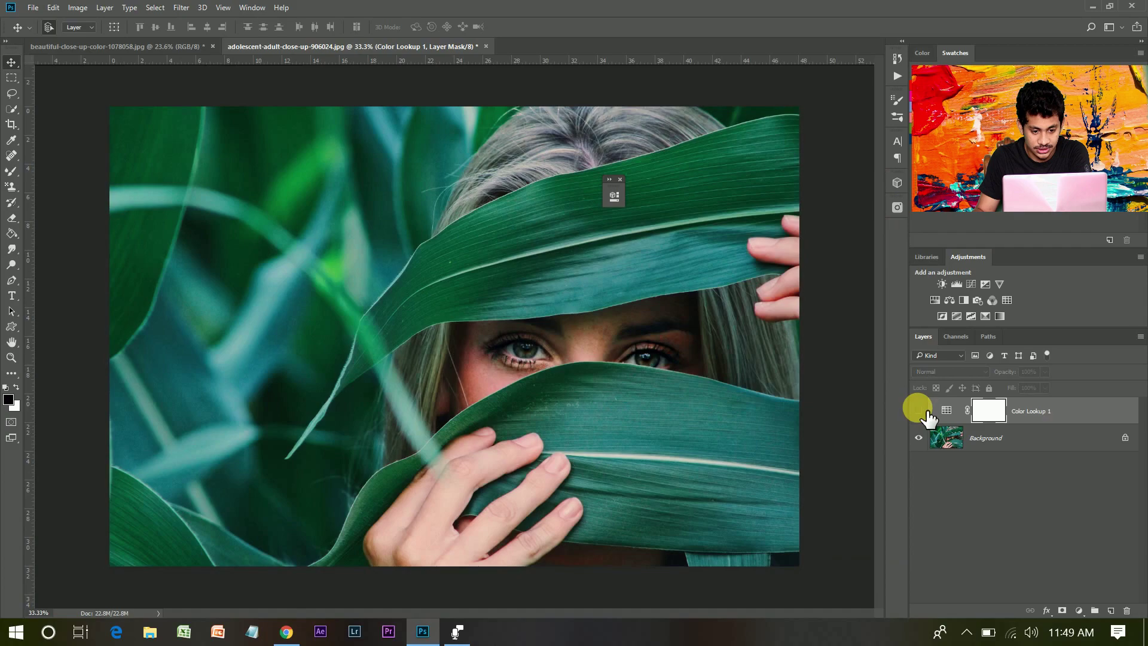
pyautogui.click(919, 411)
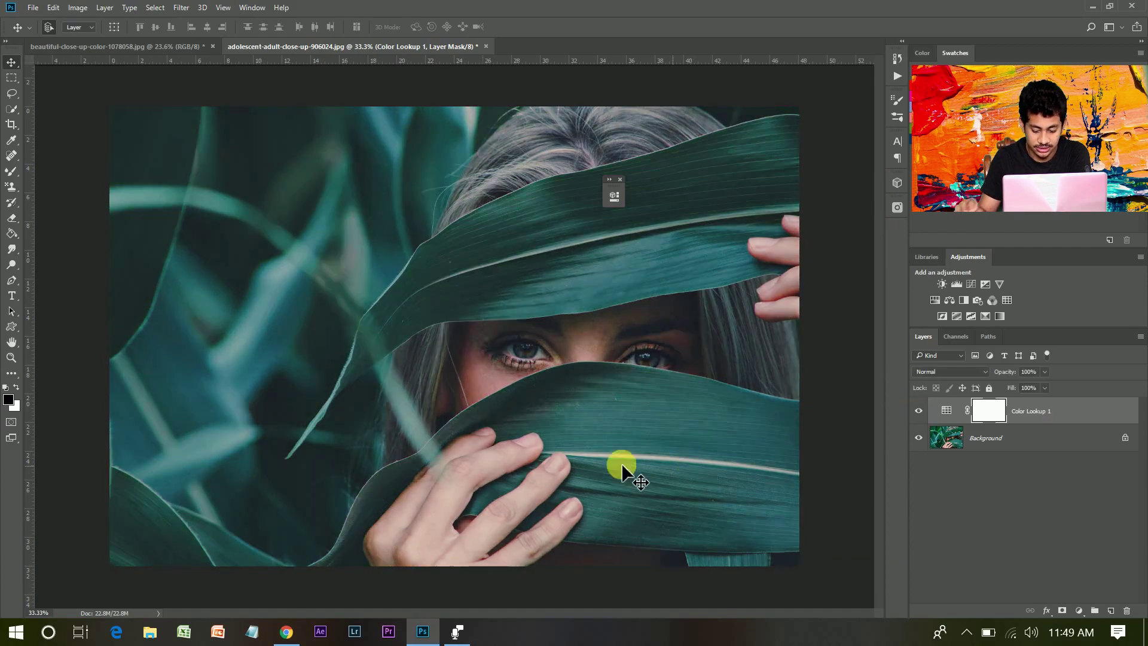
pyautogui.click(634, 431)
pyautogui.hotkey('ctrl', '0')
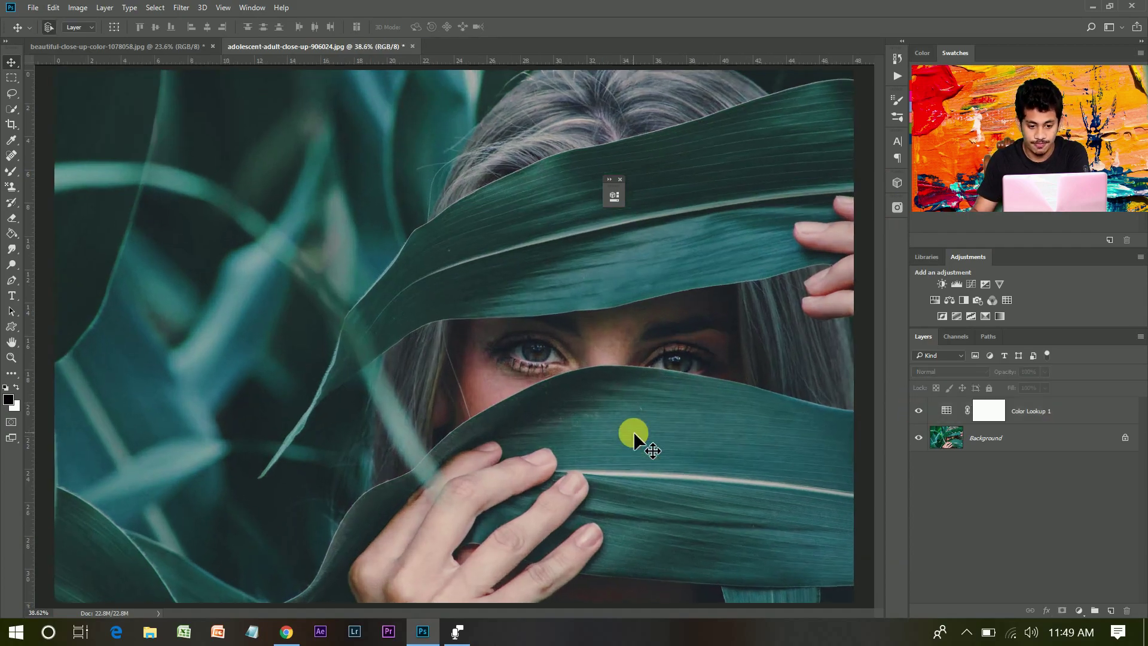